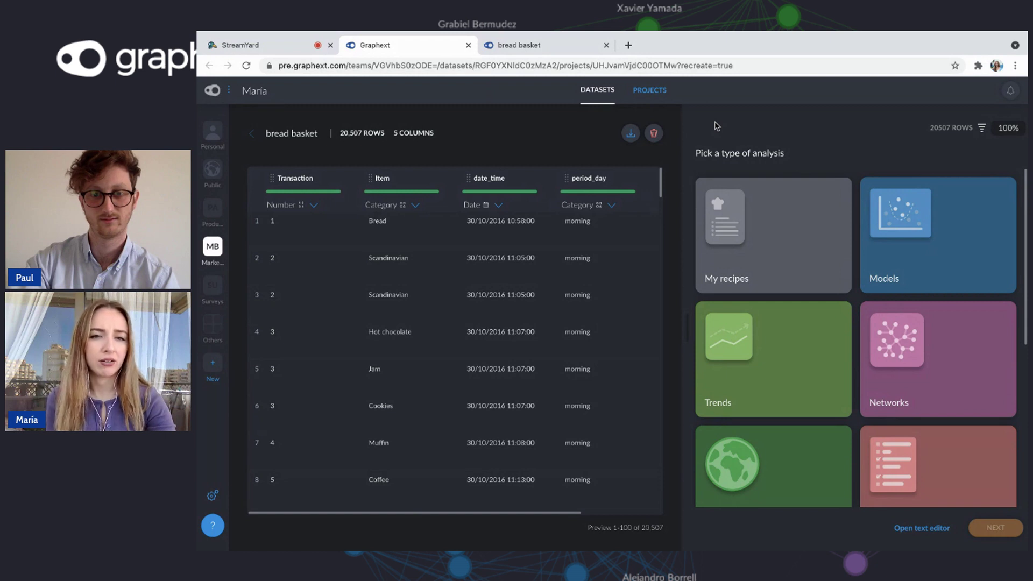
Choose Basket analysis under Commerce for the bread data, then switch to the bread basket graph
{"action": "scroll", "coordinate": [812, 237], "scroll_direction": "down", "scroll_amount": 2}
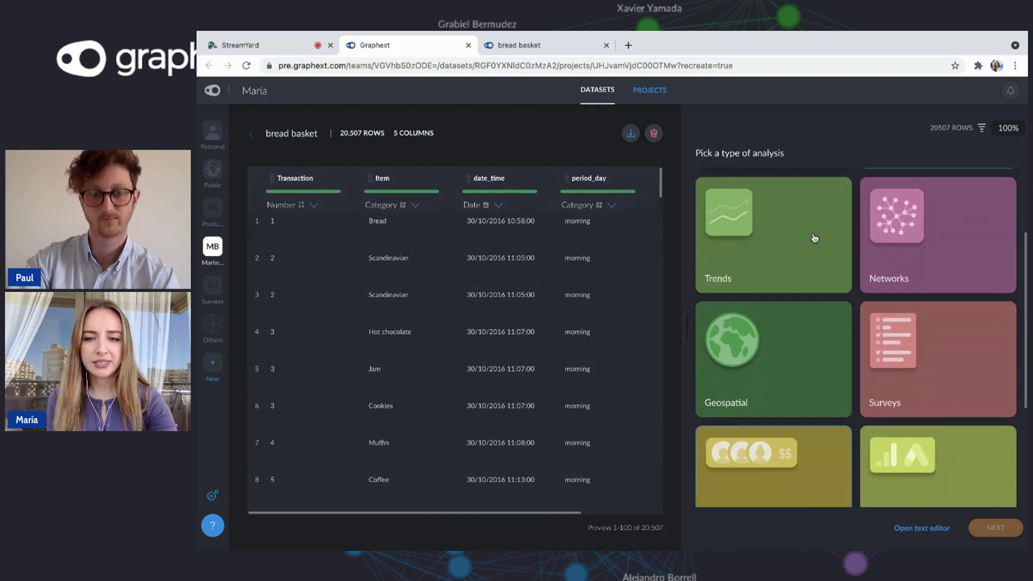
{"action": "scroll", "coordinate": [815, 239], "scroll_direction": "down", "scroll_amount": 3}
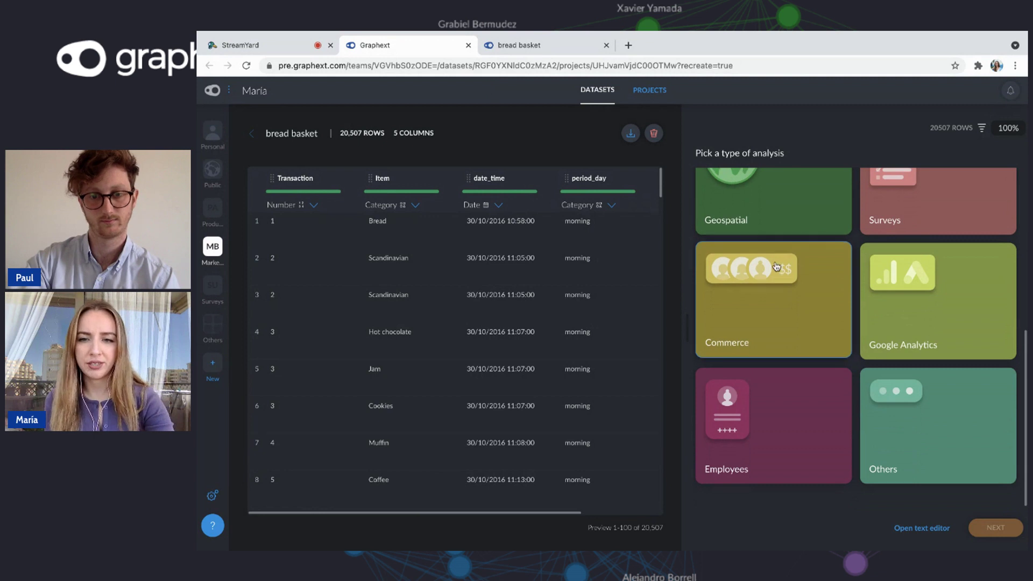
{"action": "left_click", "coordinate": [784, 320]}
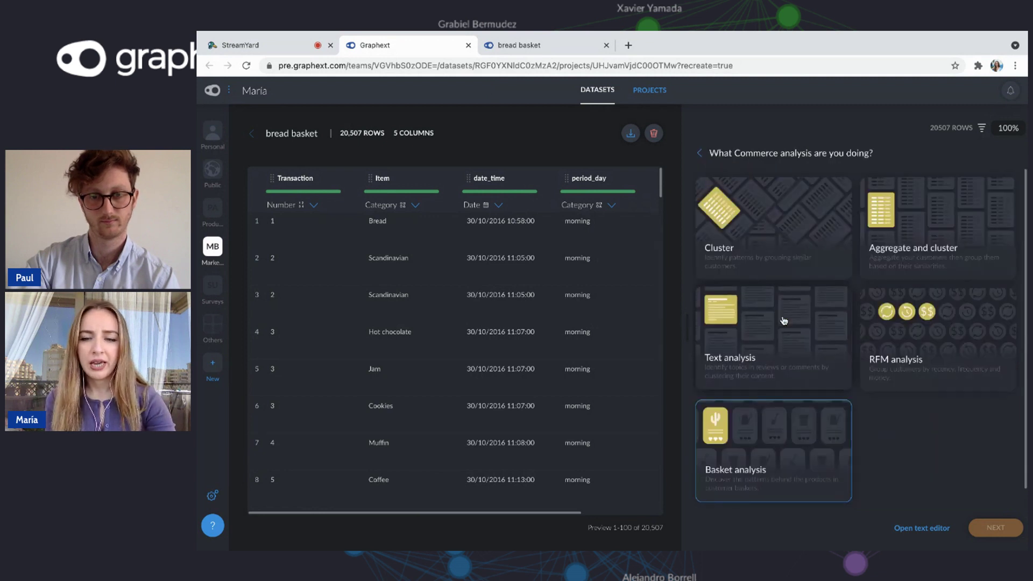
{"action": "scroll", "coordinate": [883, 404], "scroll_direction": "down", "scroll_amount": 1}
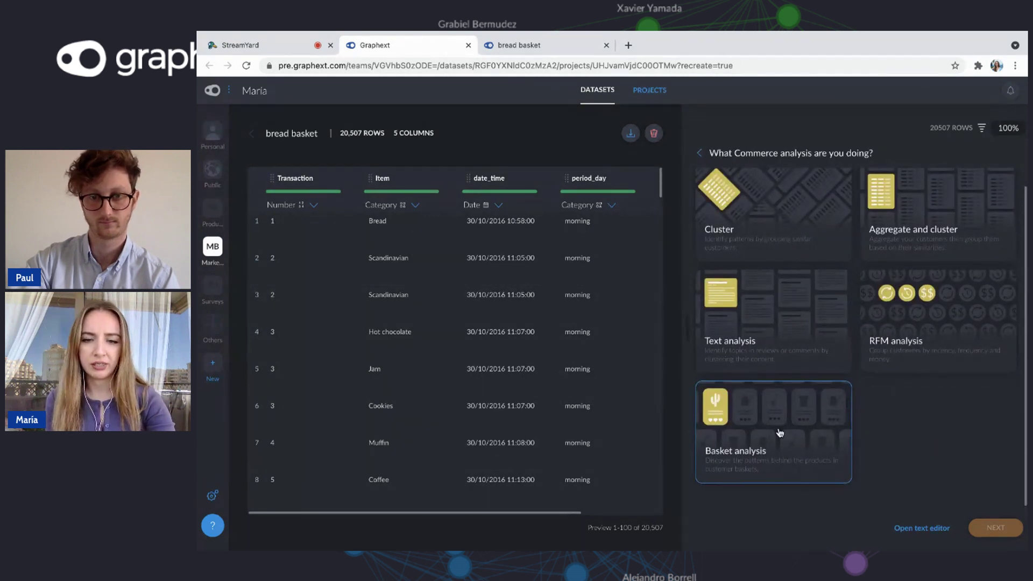
{"action": "left_click", "coordinate": [759, 435]}
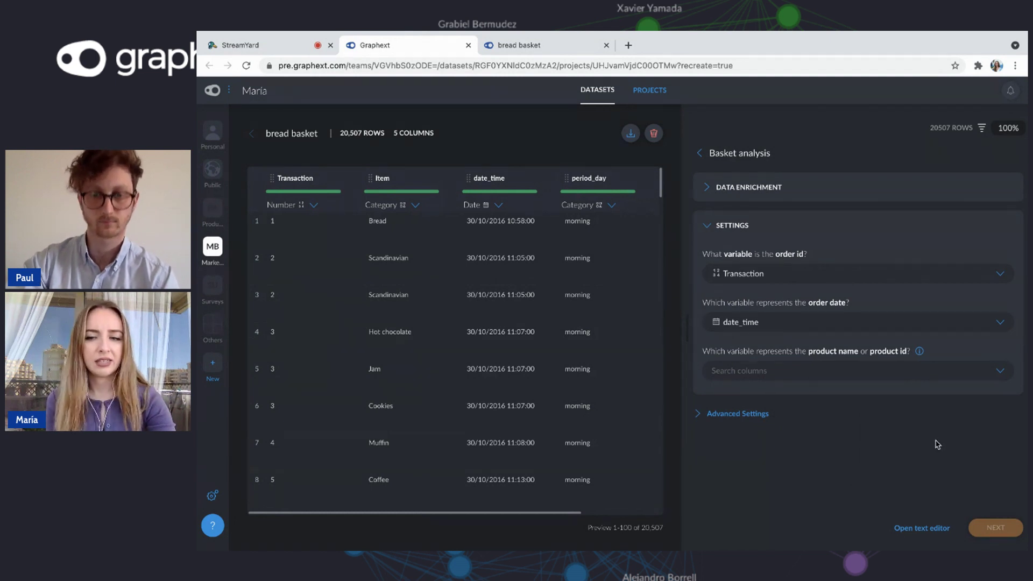
{"action": "left_click", "coordinate": [537, 46]}
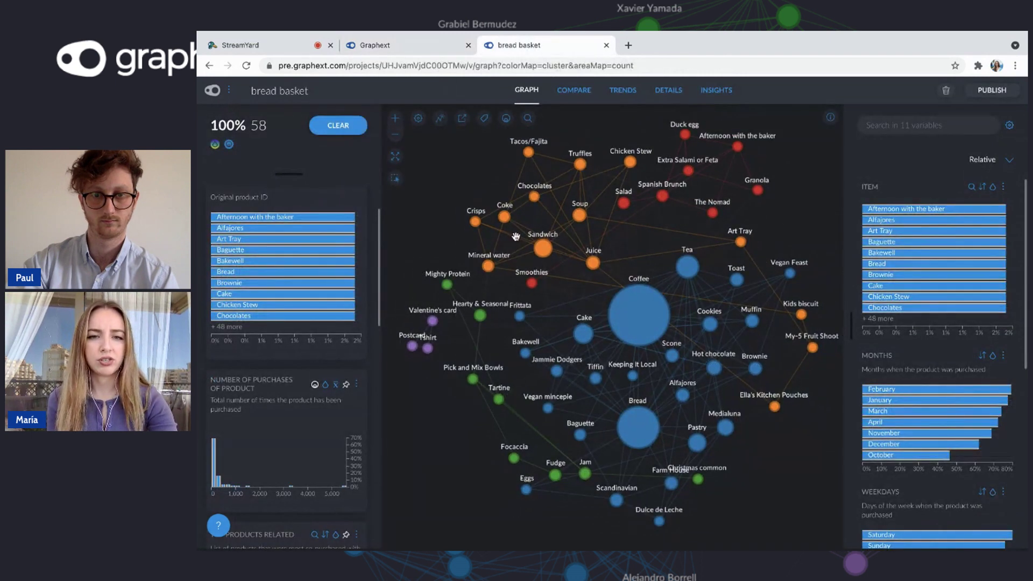
Pan and zoom out the network graph to see the whole co-purchase network
{"action": "left_click_drag", "start_coordinate": [516, 237], "coordinate": [507, 254]}
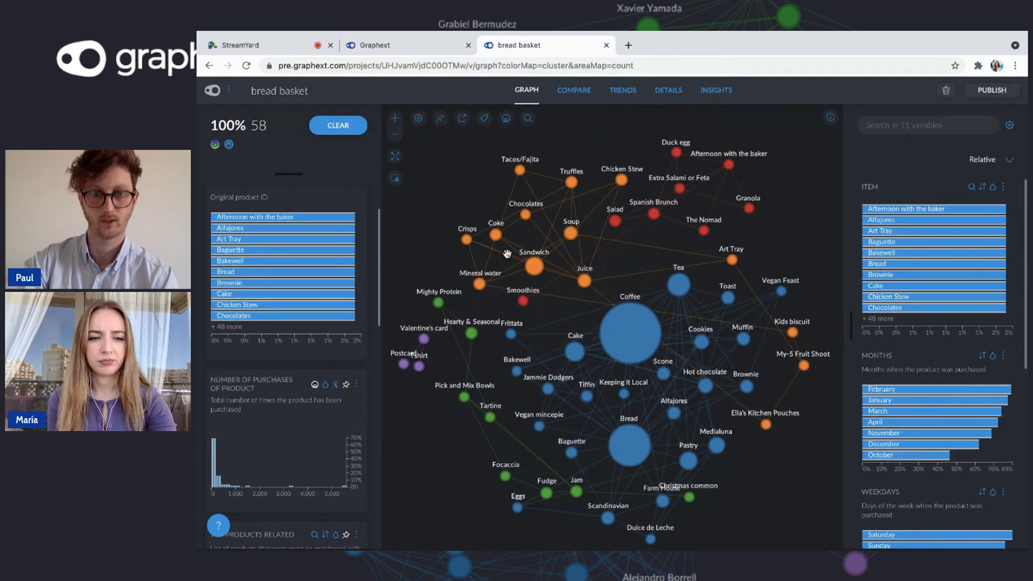
{"action": "left_click", "coordinate": [396, 137]}
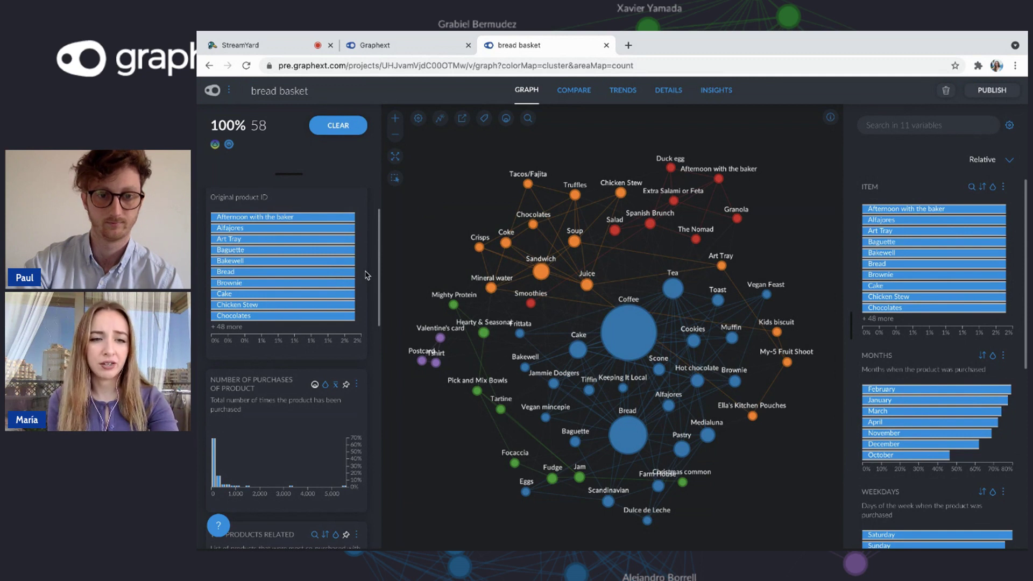
{"action": "scroll", "coordinate": [357, 368], "scroll_direction": "down", "scroll_amount": 3}
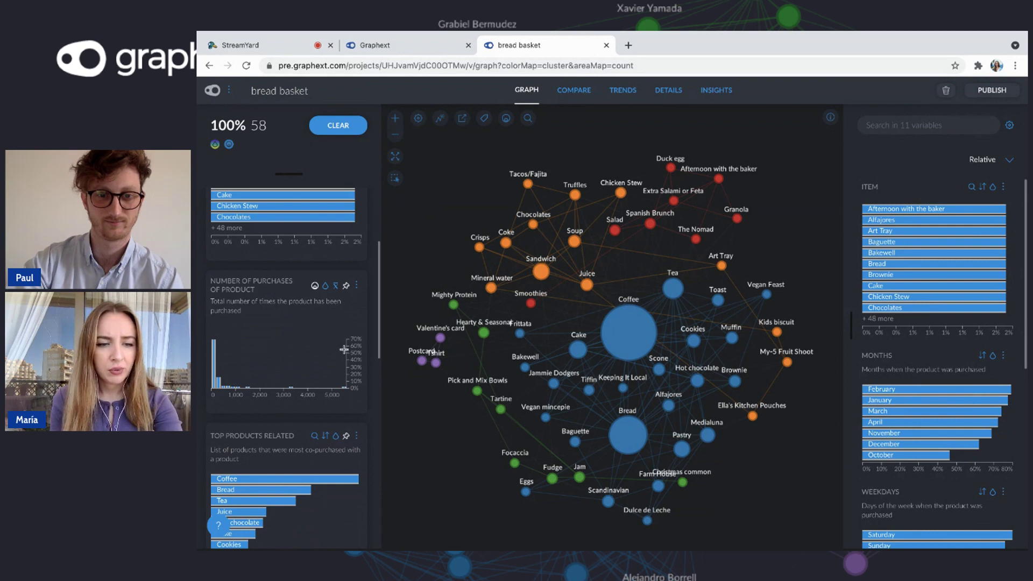
Filter to the most frequently purchased products, then clear the filter to show all 58
{"action": "left_click_drag", "start_coordinate": [347, 354], "coordinate": [241, 367]}
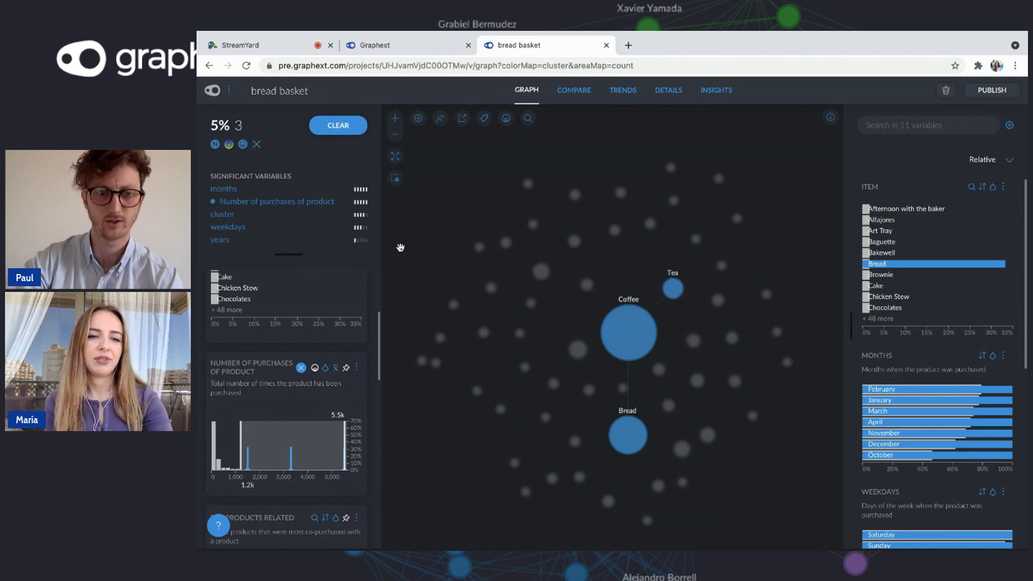
{"action": "left_click", "coordinate": [337, 125]}
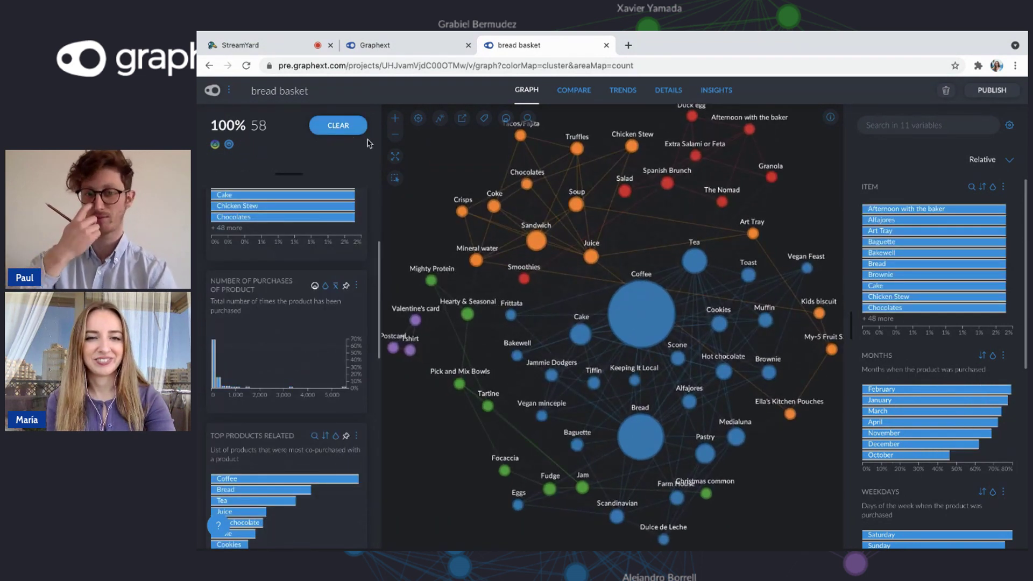
{"action": "left_click", "coordinate": [396, 141]}
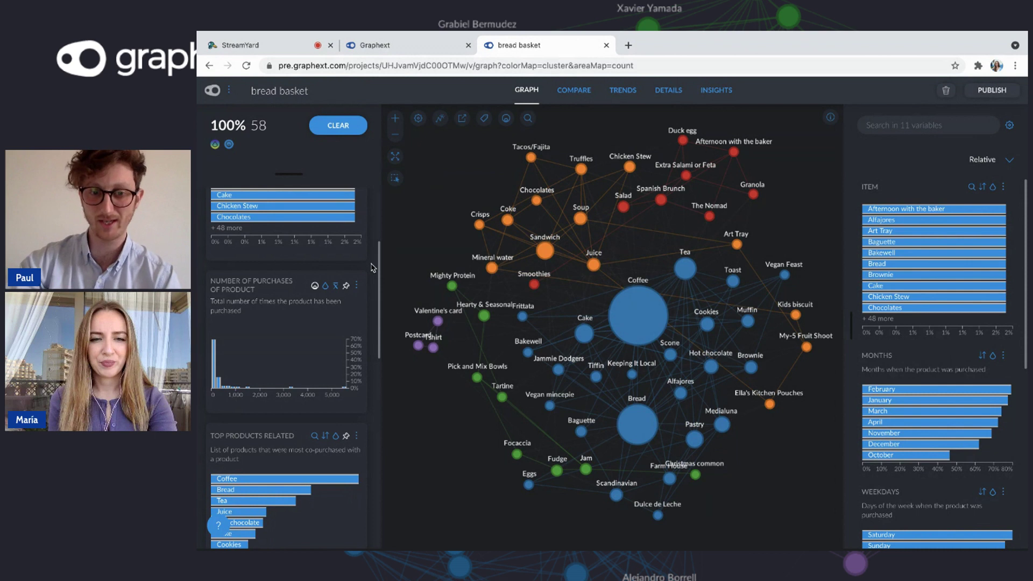
{"action": "scroll", "coordinate": [327, 309], "scroll_direction": "down", "scroll_amount": 2}
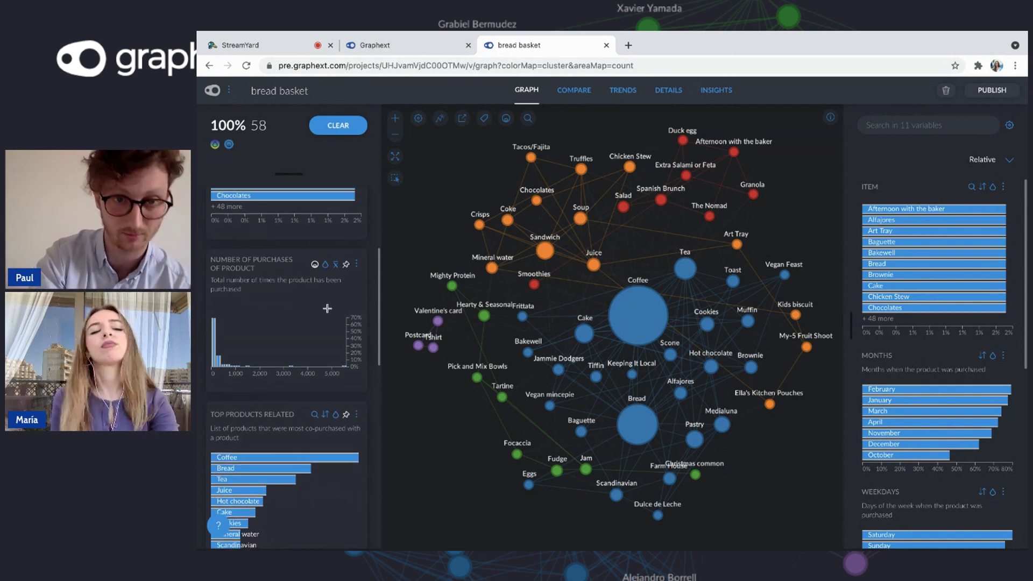
{"action": "scroll", "coordinate": [327, 309], "scroll_direction": "down", "scroll_amount": 10}
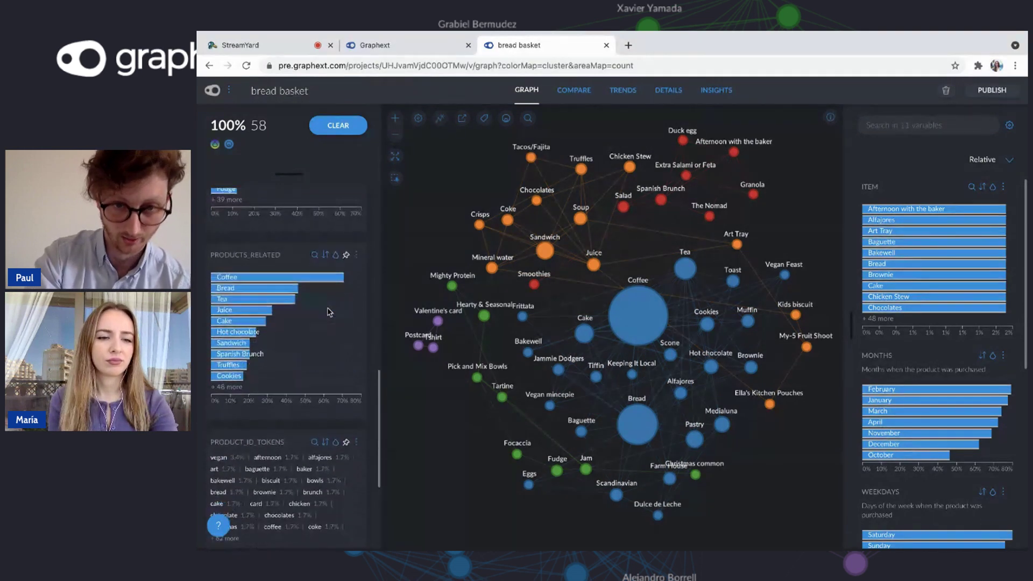
{"action": "scroll", "coordinate": [329, 311], "scroll_direction": "down", "scroll_amount": 2}
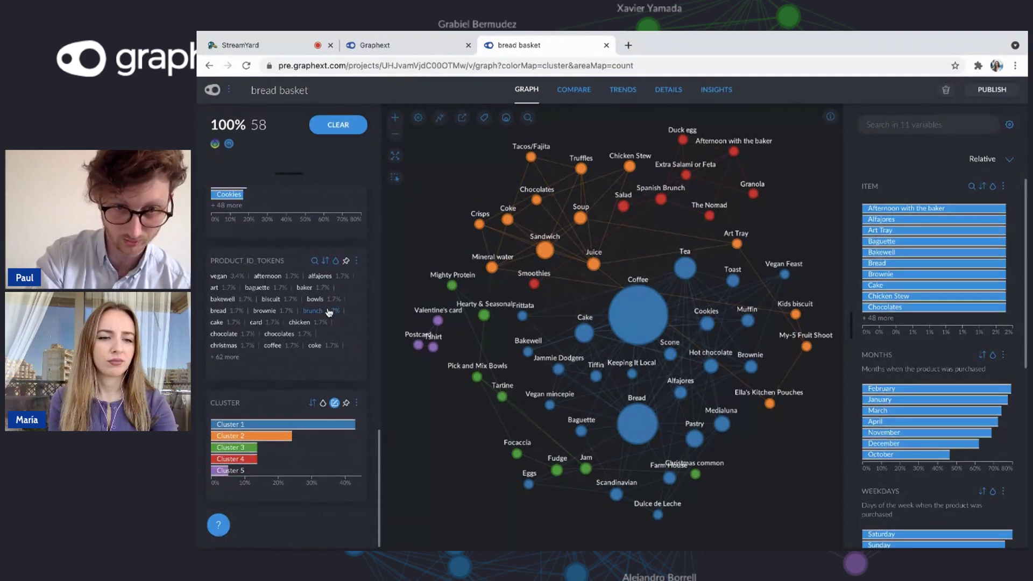
{"action": "left_click", "coordinate": [225, 474]}
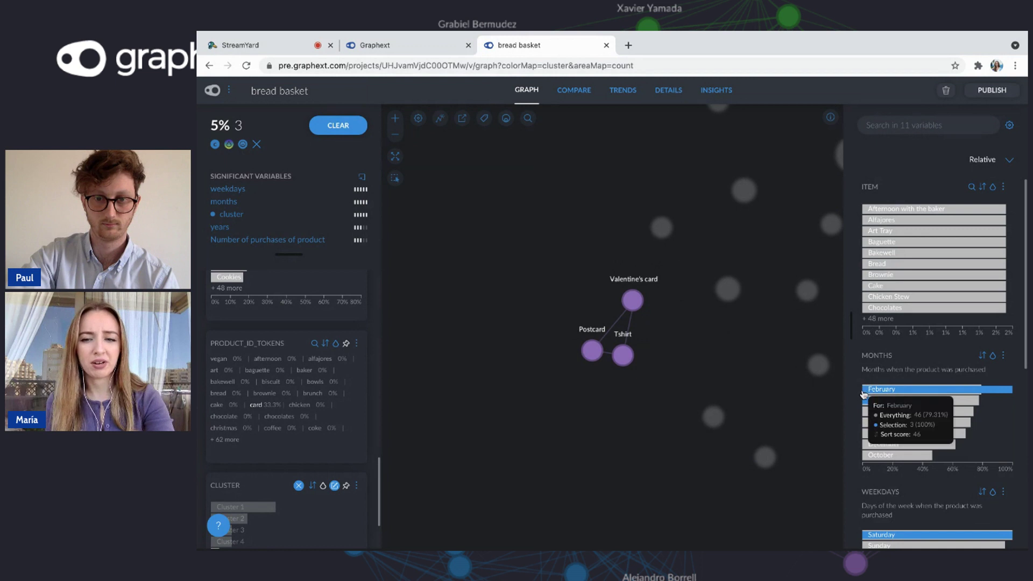
{"action": "scroll", "coordinate": [993, 406], "scroll_direction": "down", "scroll_amount": 3}
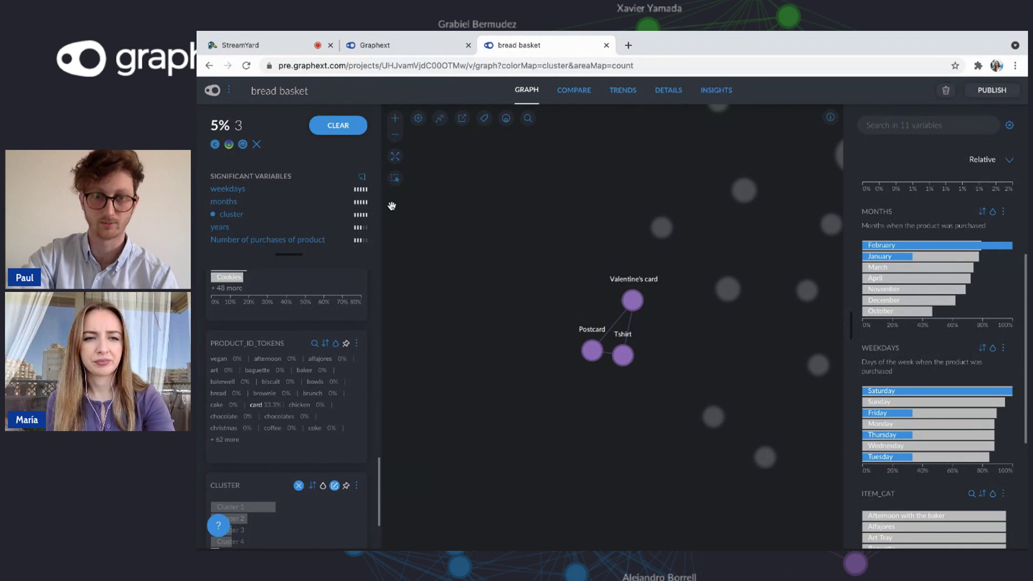
{"action": "left_click", "coordinate": [339, 128]}
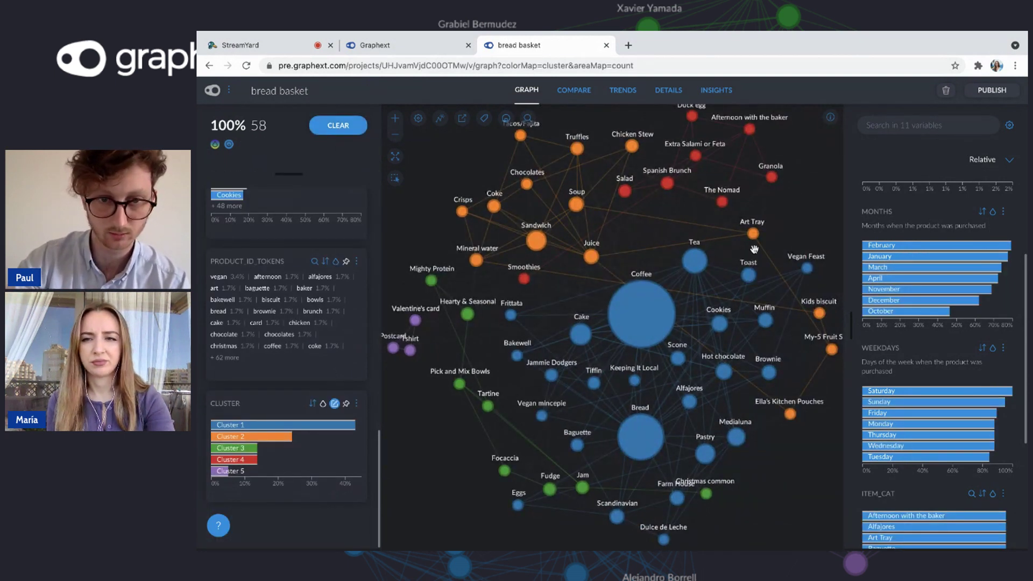
Keep chart values as relative percentages and select the Valentine's card product node
{"action": "left_click", "coordinate": [1005, 164]}
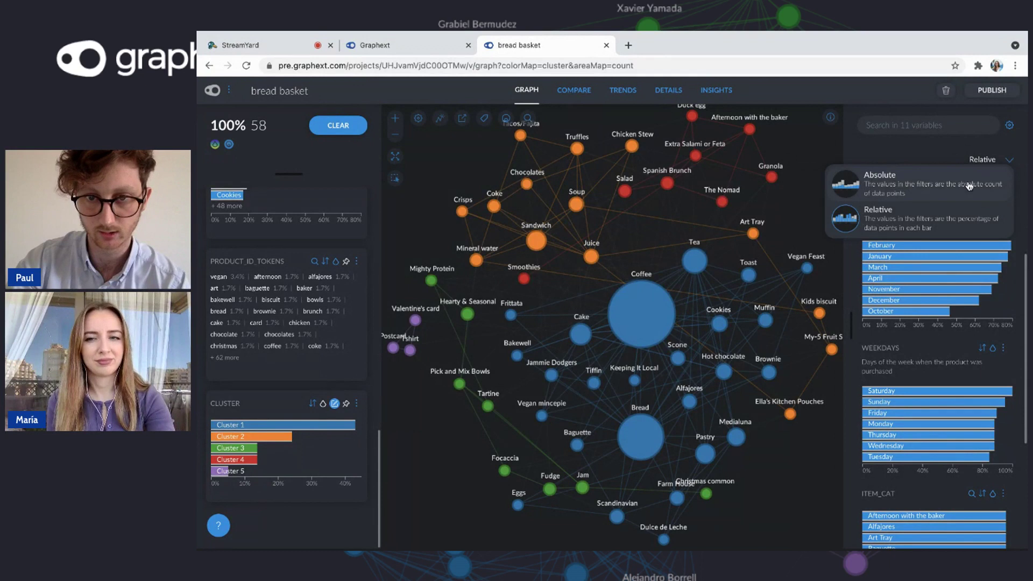
{"action": "left_click", "coordinate": [953, 217]}
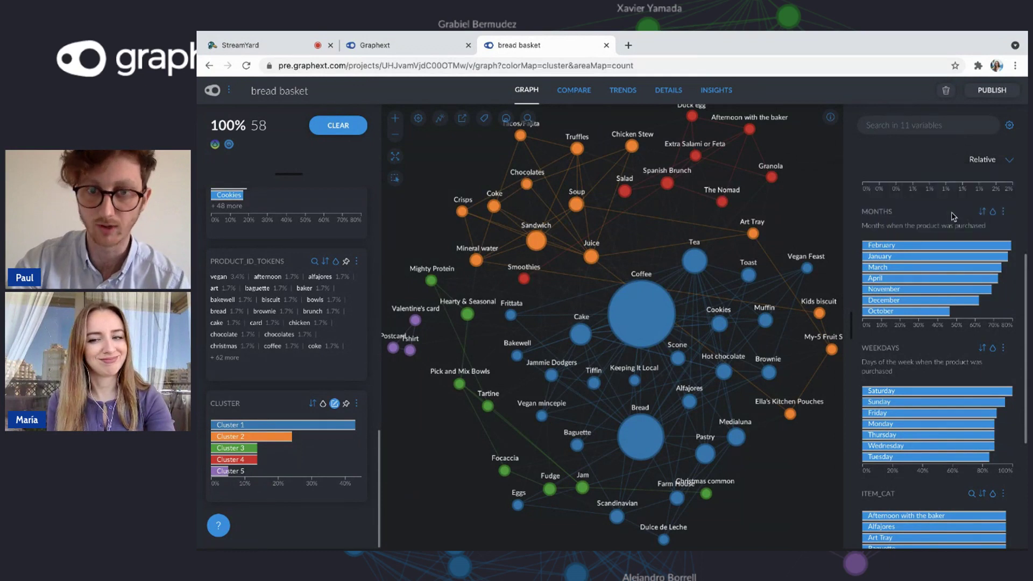
{"action": "left_click", "coordinate": [396, 138]}
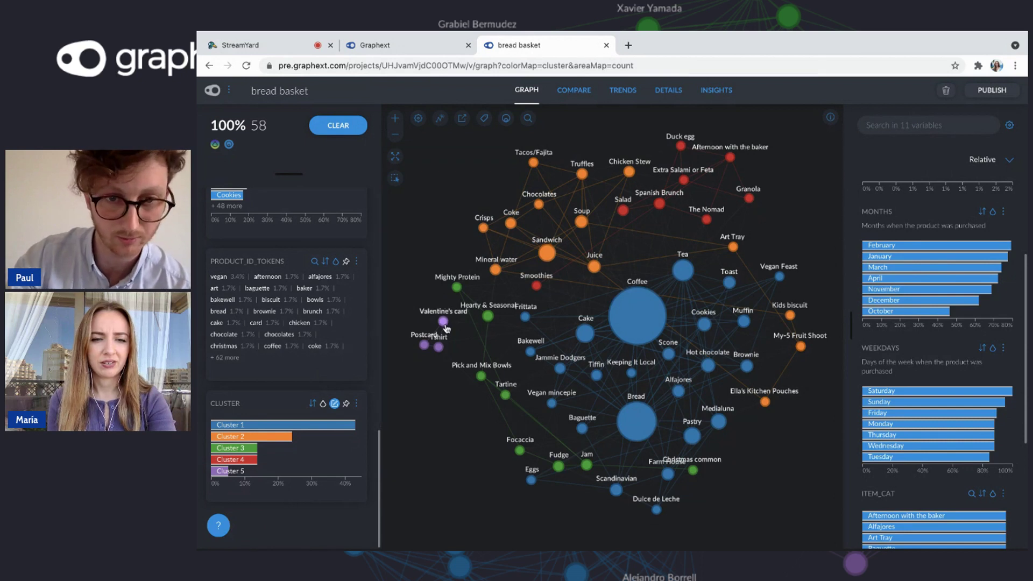
{"action": "left_click", "coordinate": [444, 324]}
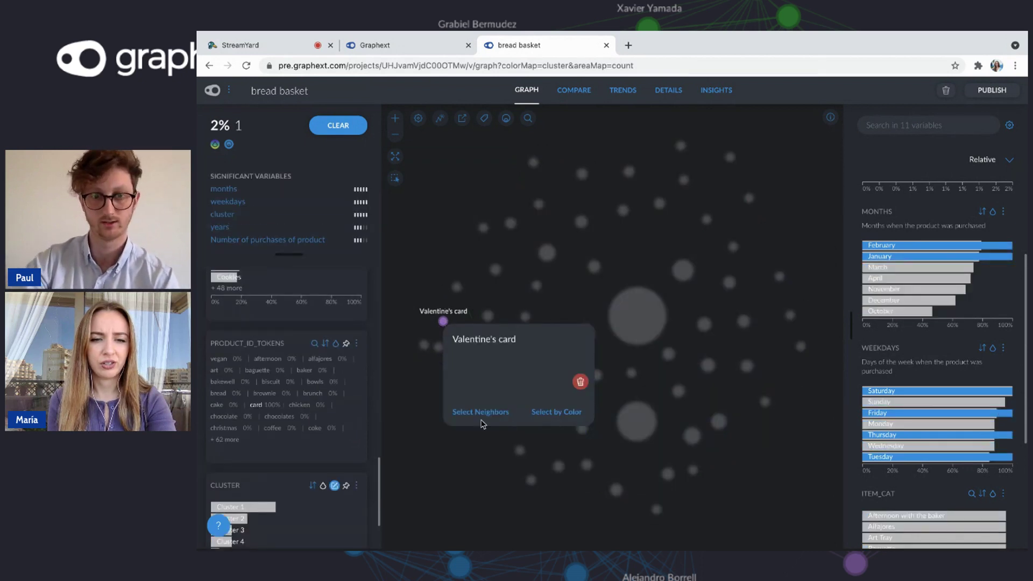
Add Valentine's card's neighbours Postcard, Tshirt, Cake and Salad, and centre the purple nodes
{"action": "left_click", "coordinate": [485, 412]}
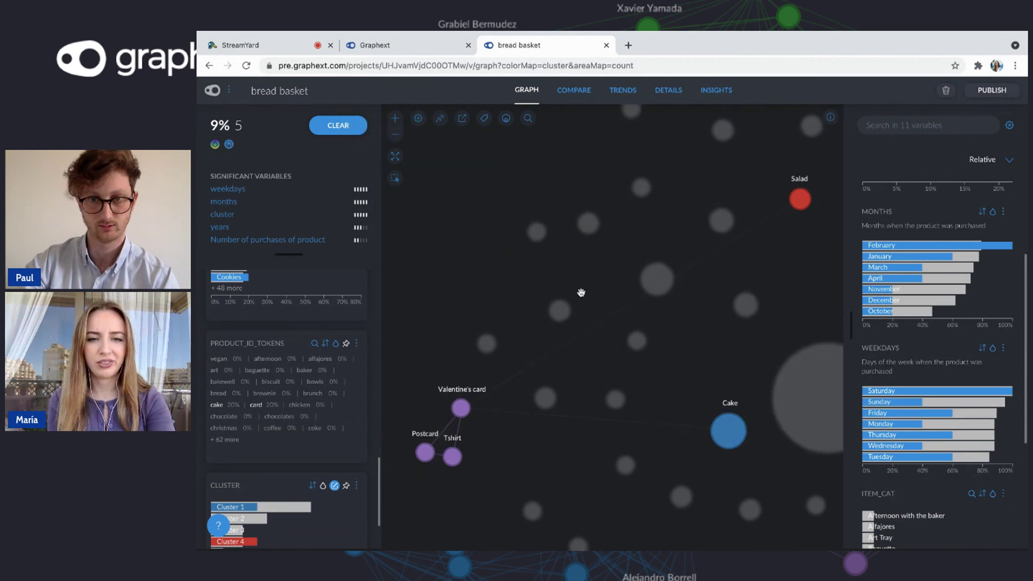
{"action": "left_click_drag", "start_coordinate": [581, 290], "coordinate": [567, 267]}
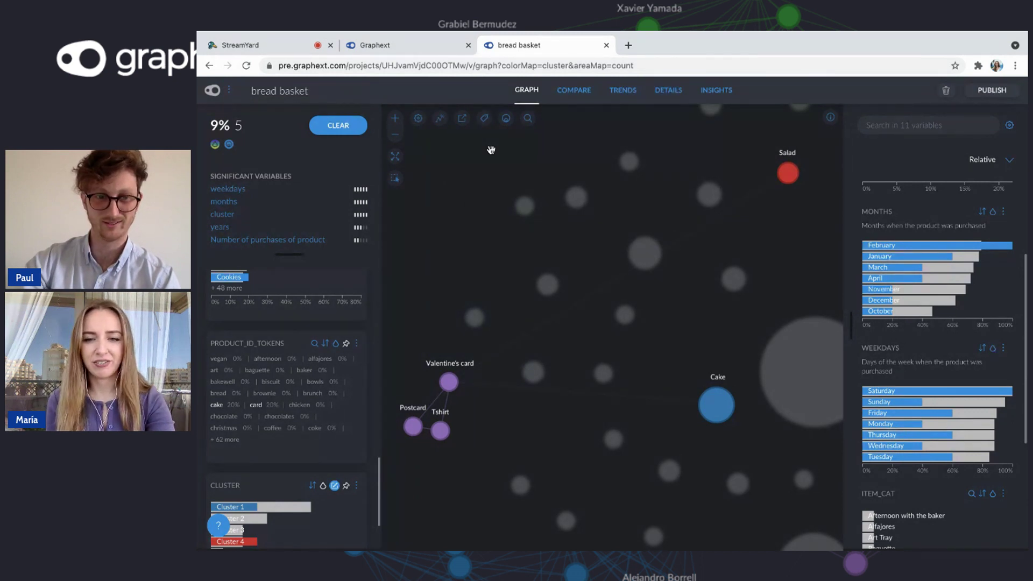
Save the five-product selection as an insight titled 'insight' and open it
{"action": "left_click", "coordinate": [439, 117]}
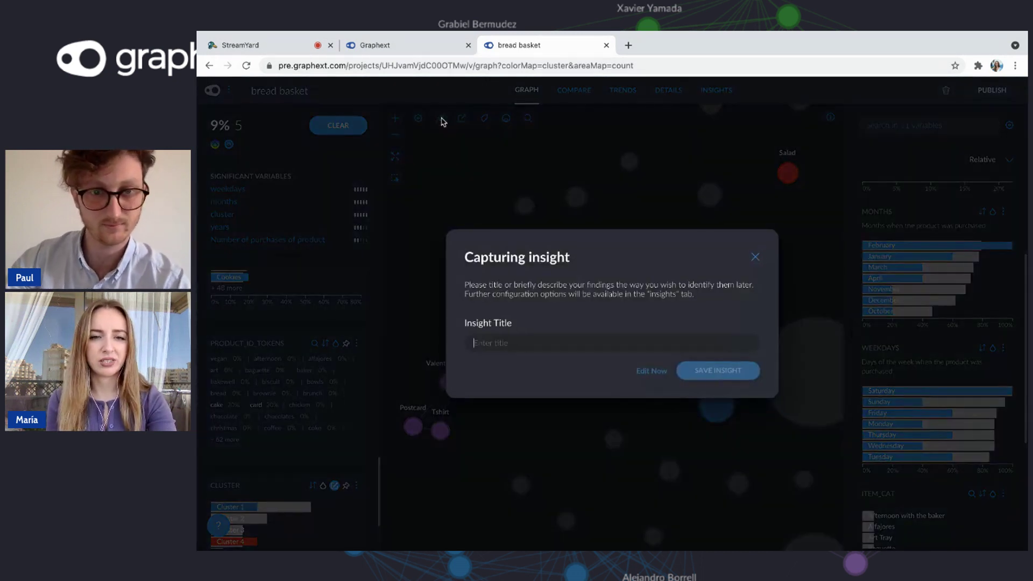
{"action": "type", "text": "insigh"}
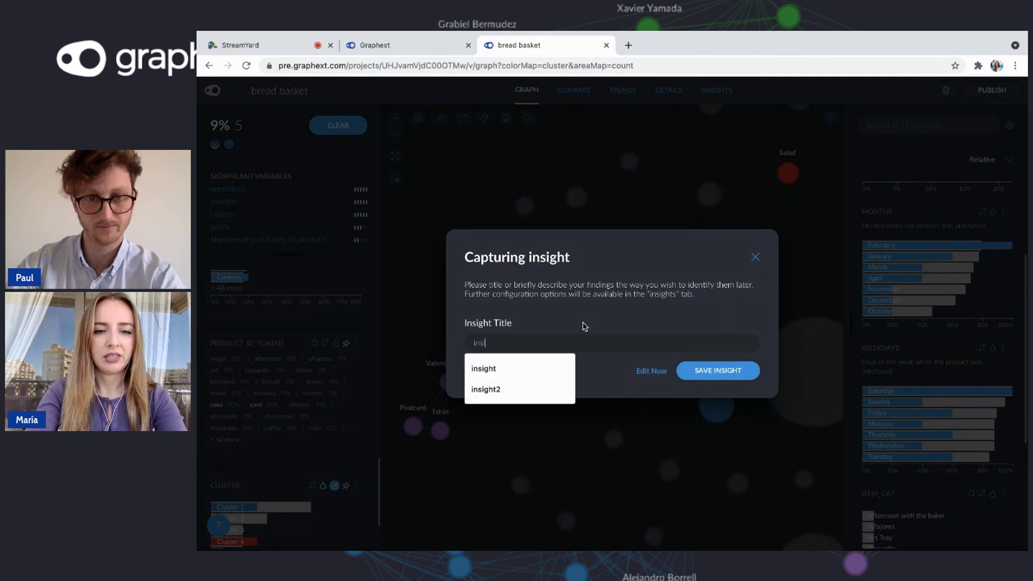
{"action": "type", "text": "t"}
{"action": "left_click", "coordinate": [747, 376]}
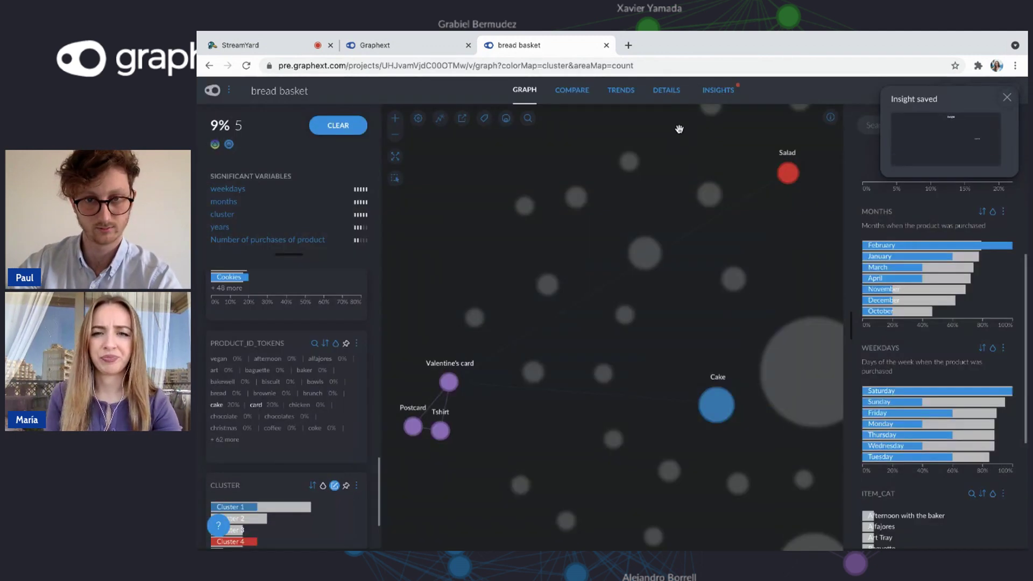
{"action": "left_click", "coordinate": [717, 101]}
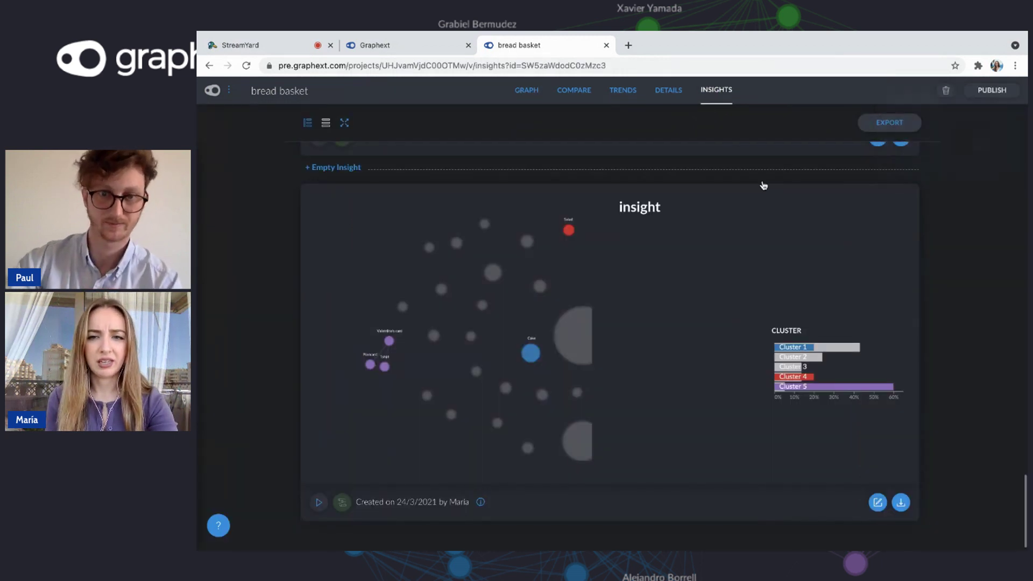
Make the saved insight's graph preview shorter and save the edit
{"action": "left_click", "coordinate": [876, 504]}
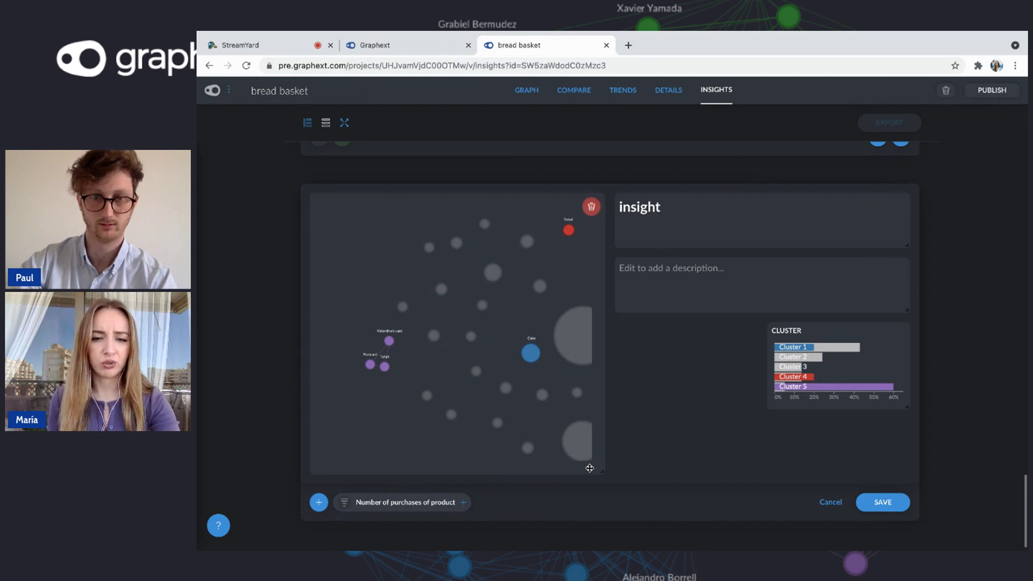
{"action": "left_click_drag", "start_coordinate": [604, 472], "coordinate": [606, 426]}
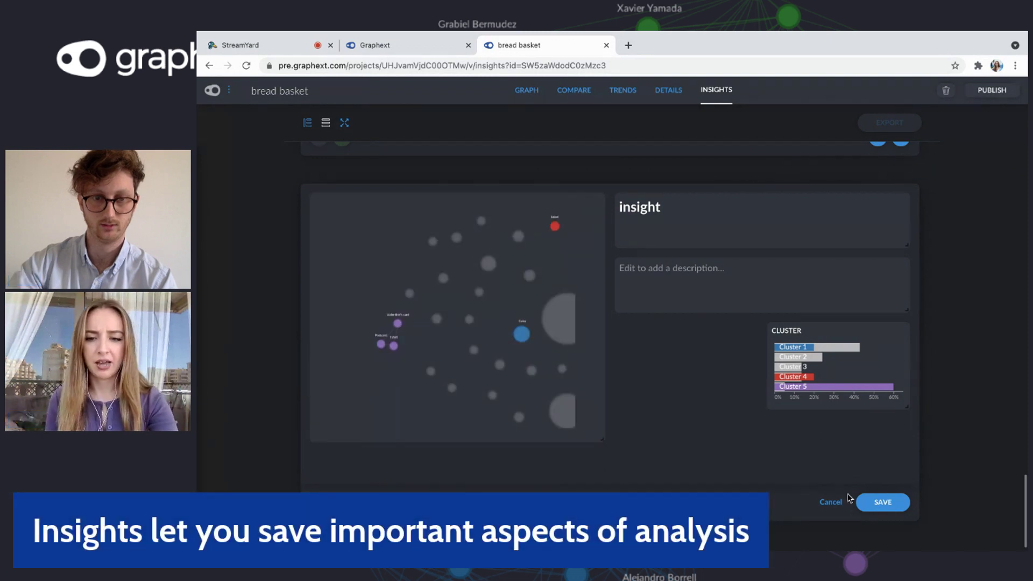
{"action": "left_click", "coordinate": [876, 503]}
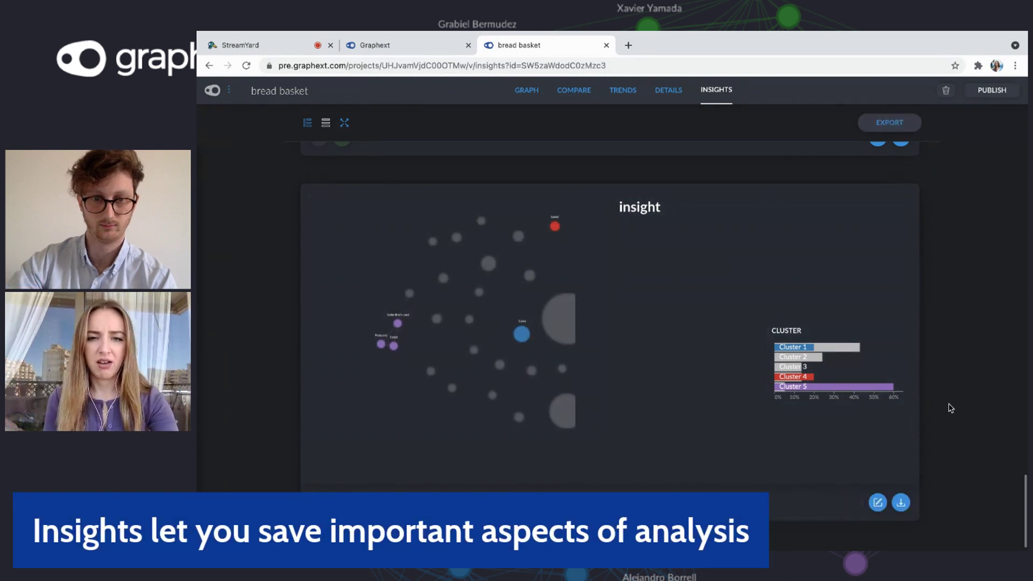
Scroll up the Insights list and return to the network graph
{"action": "scroll", "coordinate": [963, 269], "scroll_direction": "up", "scroll_amount": 10}
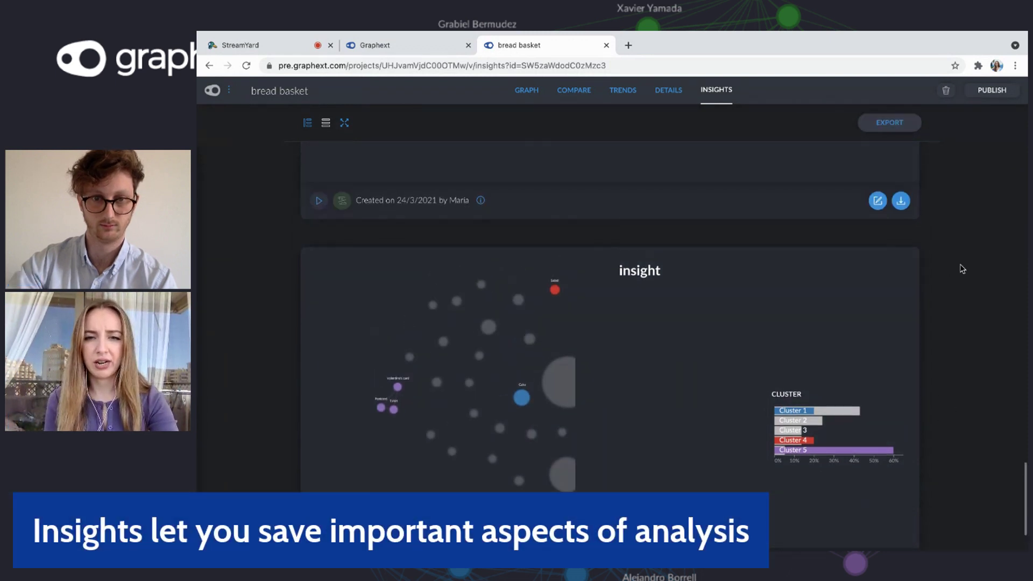
{"action": "scroll", "coordinate": [962, 269], "scroll_direction": "up", "scroll_amount": 8}
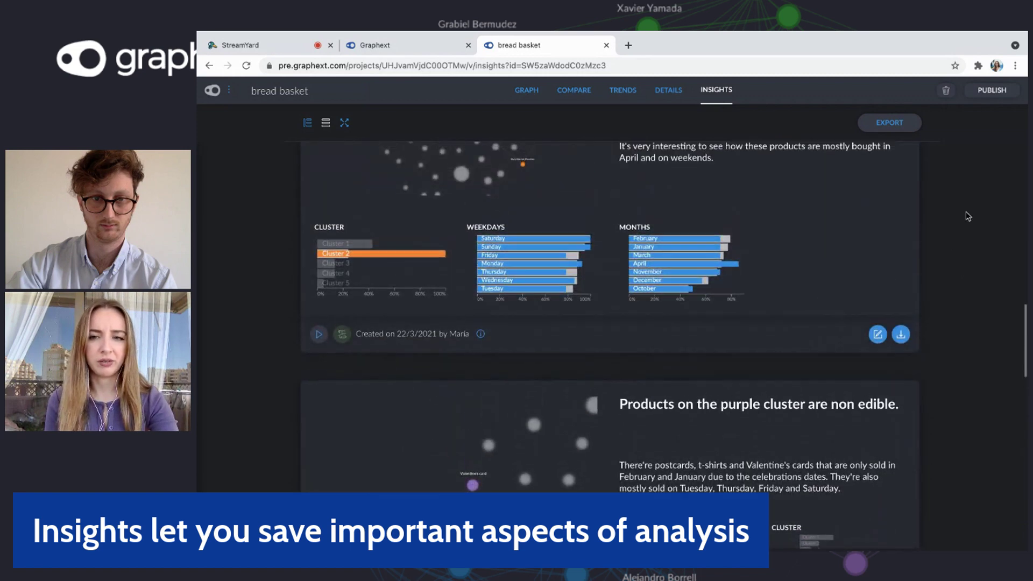
{"action": "scroll", "coordinate": [968, 216], "scroll_direction": "up", "scroll_amount": 10}
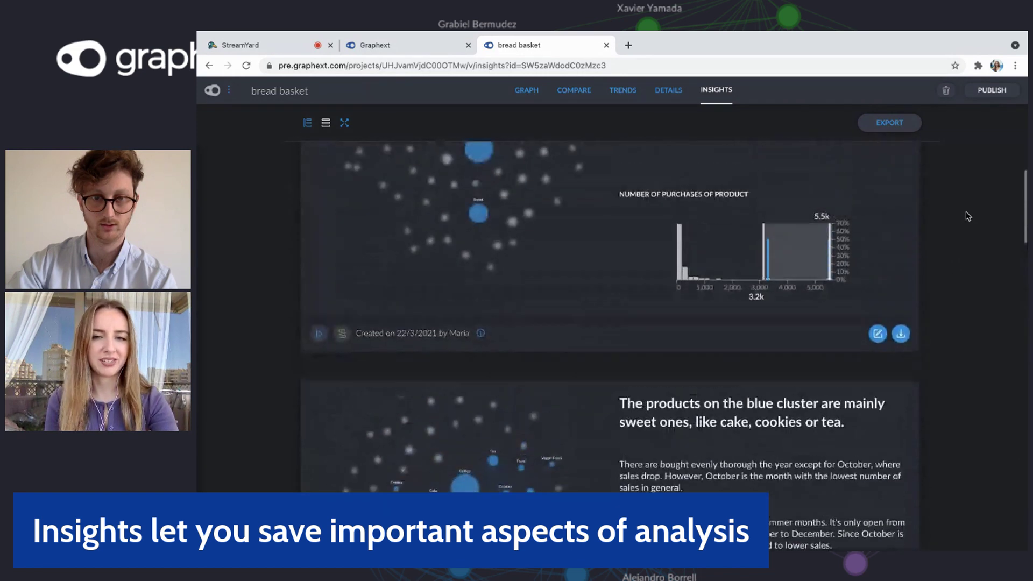
{"action": "left_click", "coordinate": [523, 91]}
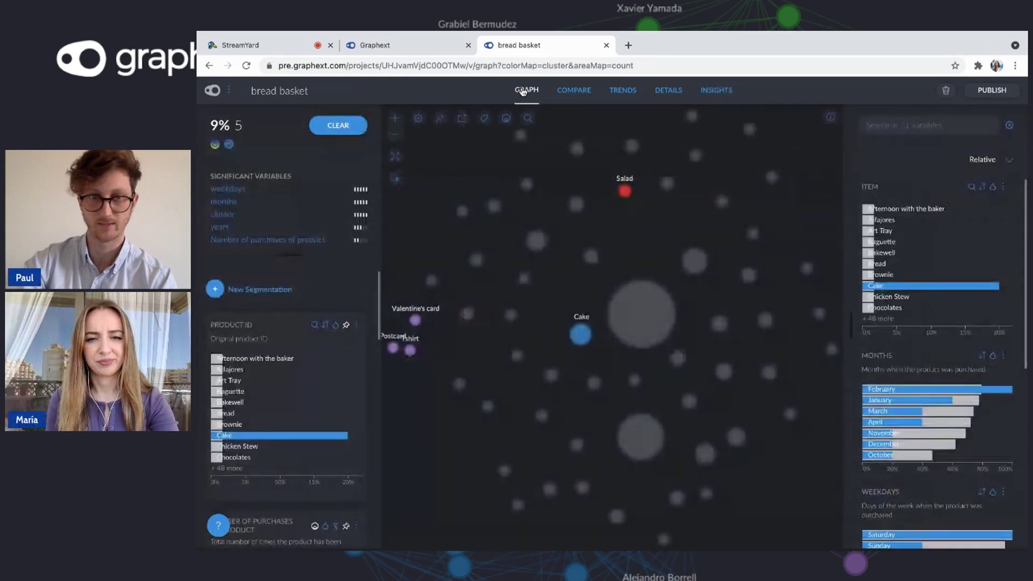
Clear the five-product selection to show all 58 products at 100%
{"action": "left_click", "coordinate": [342, 129]}
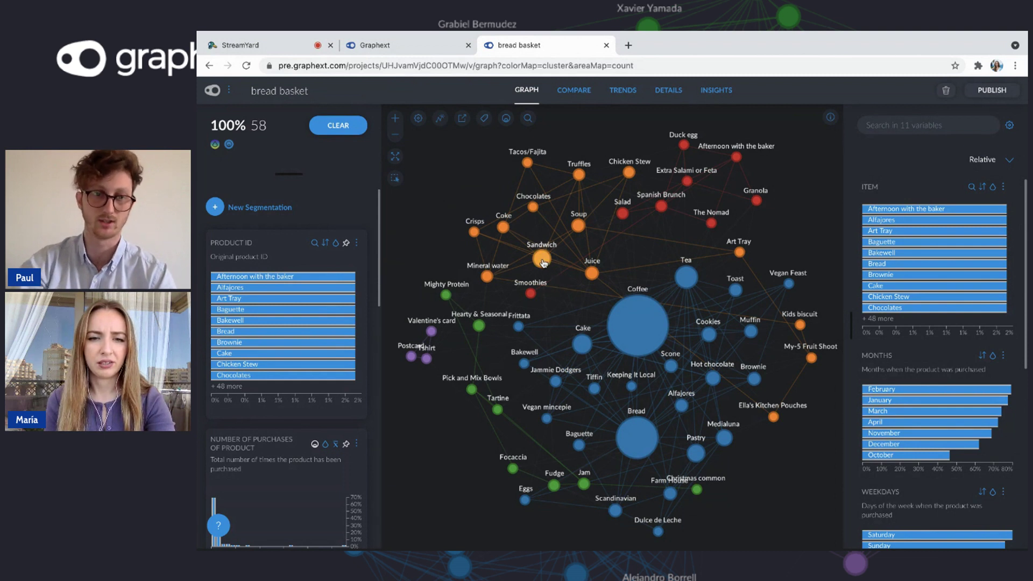
Select Sandwich and its neighbours (13 products, 22%), view them, then clear the selection
{"action": "left_click", "coordinate": [543, 263]}
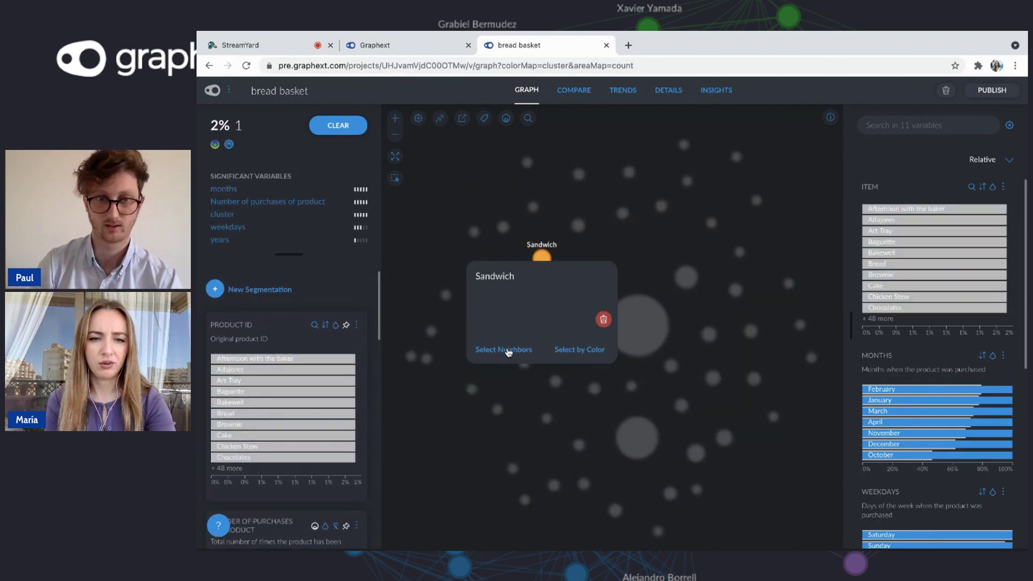
{"action": "left_click", "coordinate": [508, 351]}
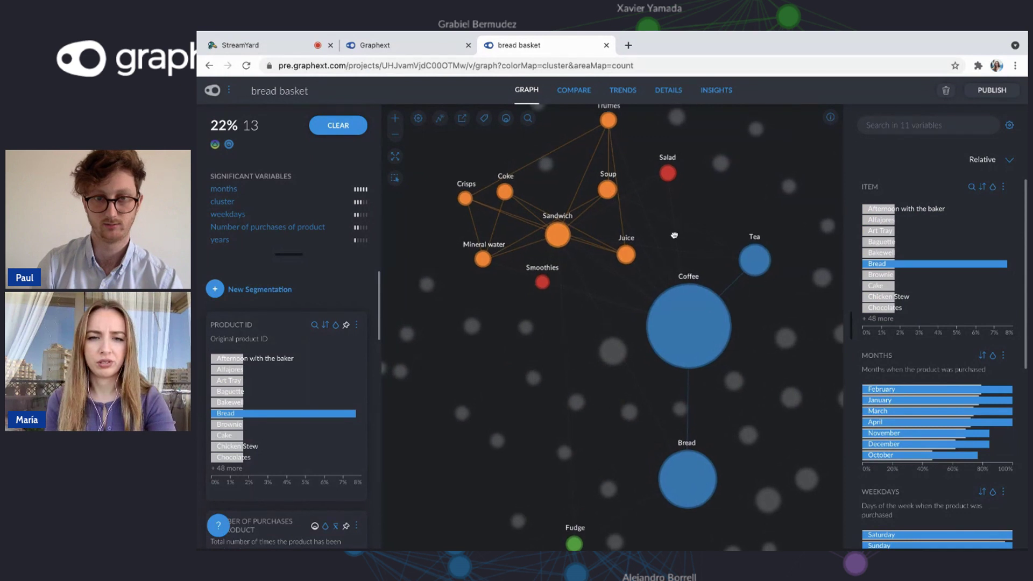
{"action": "left_click_drag", "start_coordinate": [673, 233], "coordinate": [660, 264]}
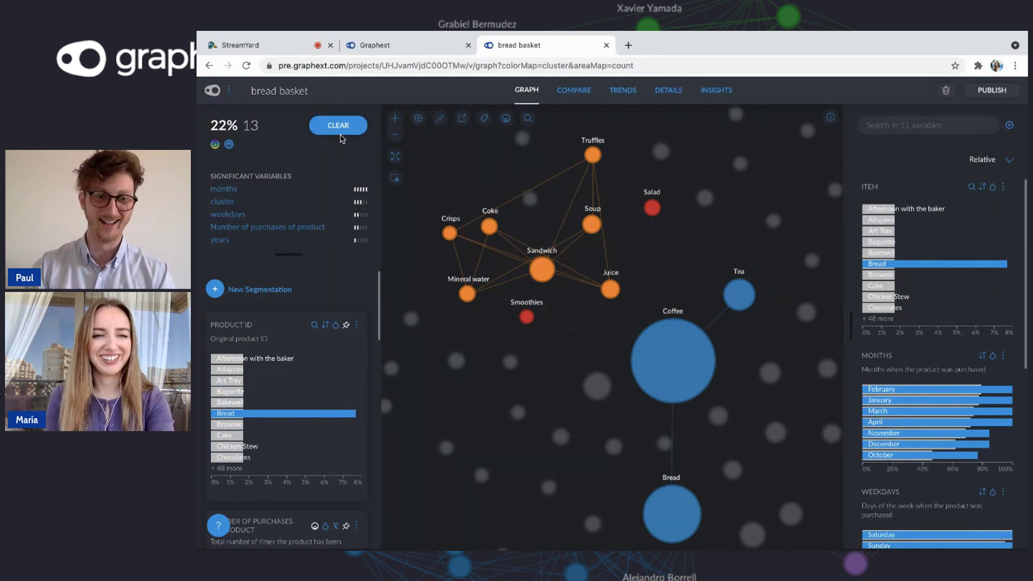
{"action": "left_click", "coordinate": [342, 135]}
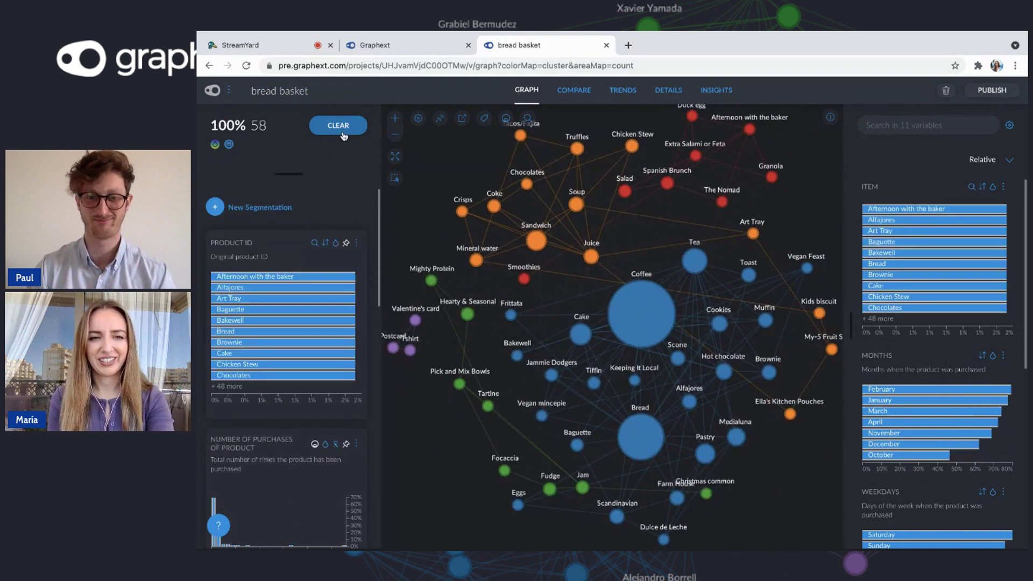